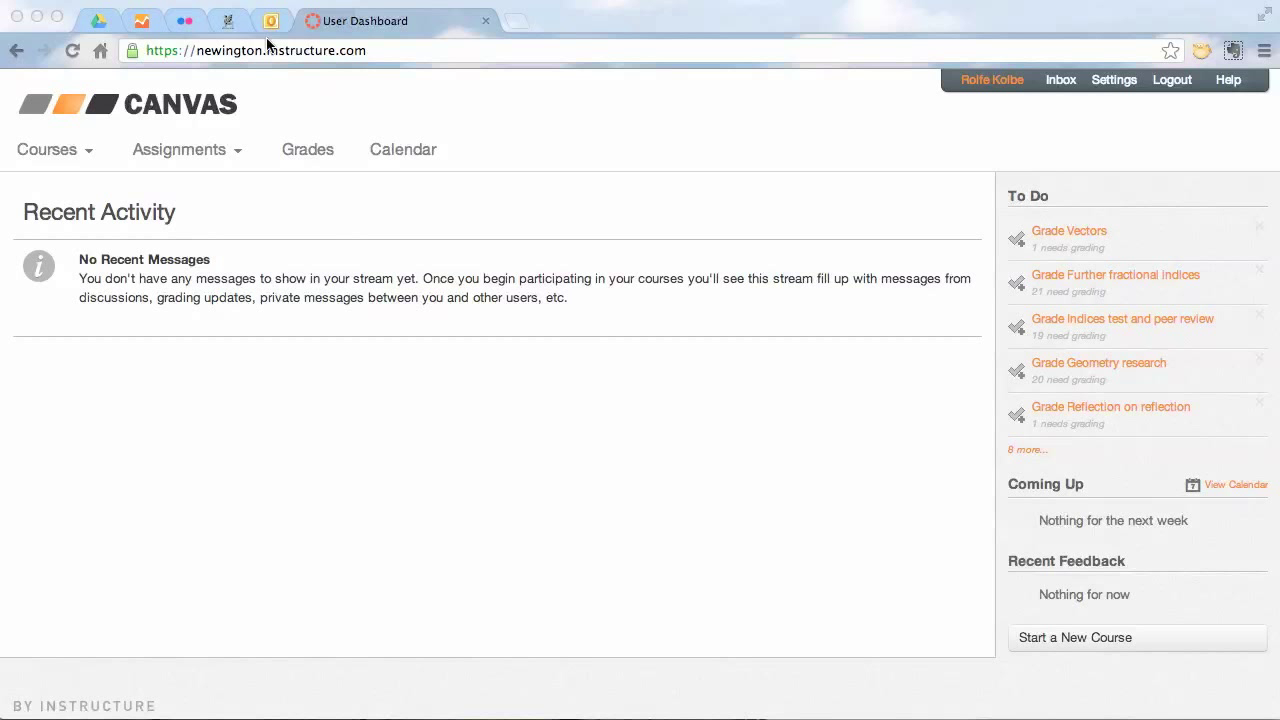
- Open the 8 Maths G 2013 course and view the setup checklist's advice on adding TAs
click(73, 149)
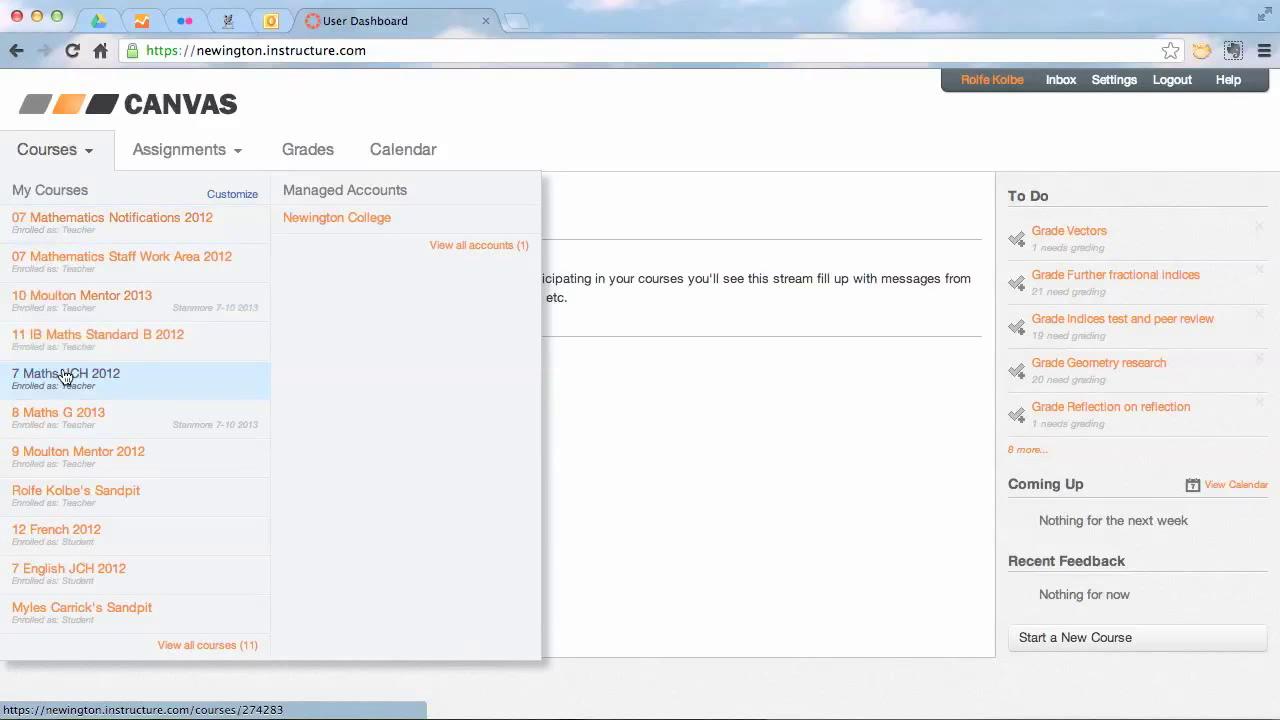
click(64, 418)
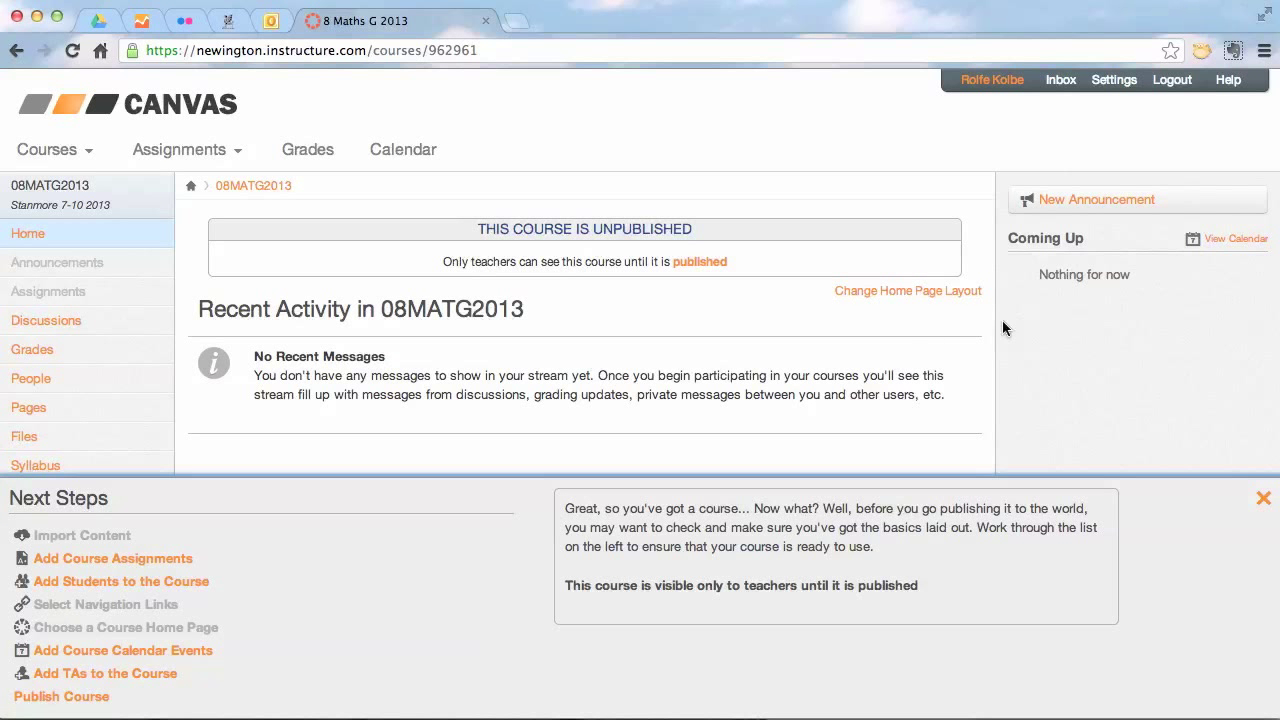
click(915, 300)
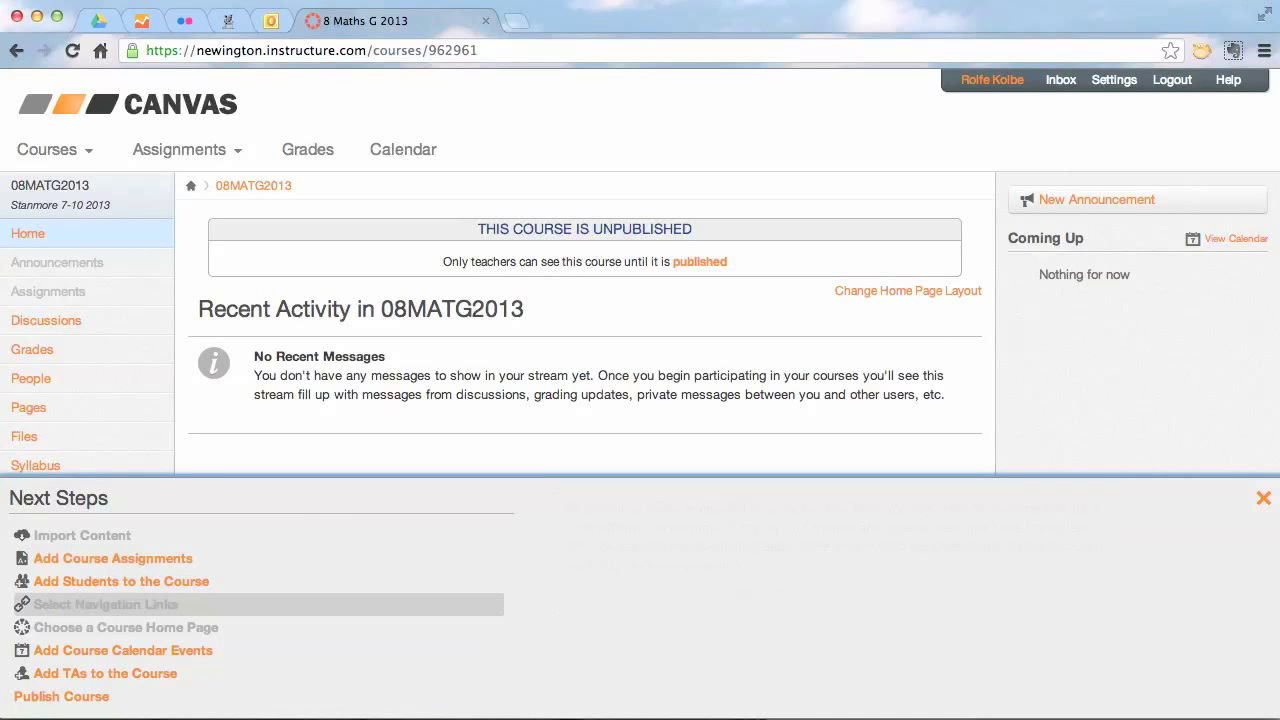
click(56, 697)
click(105, 673)
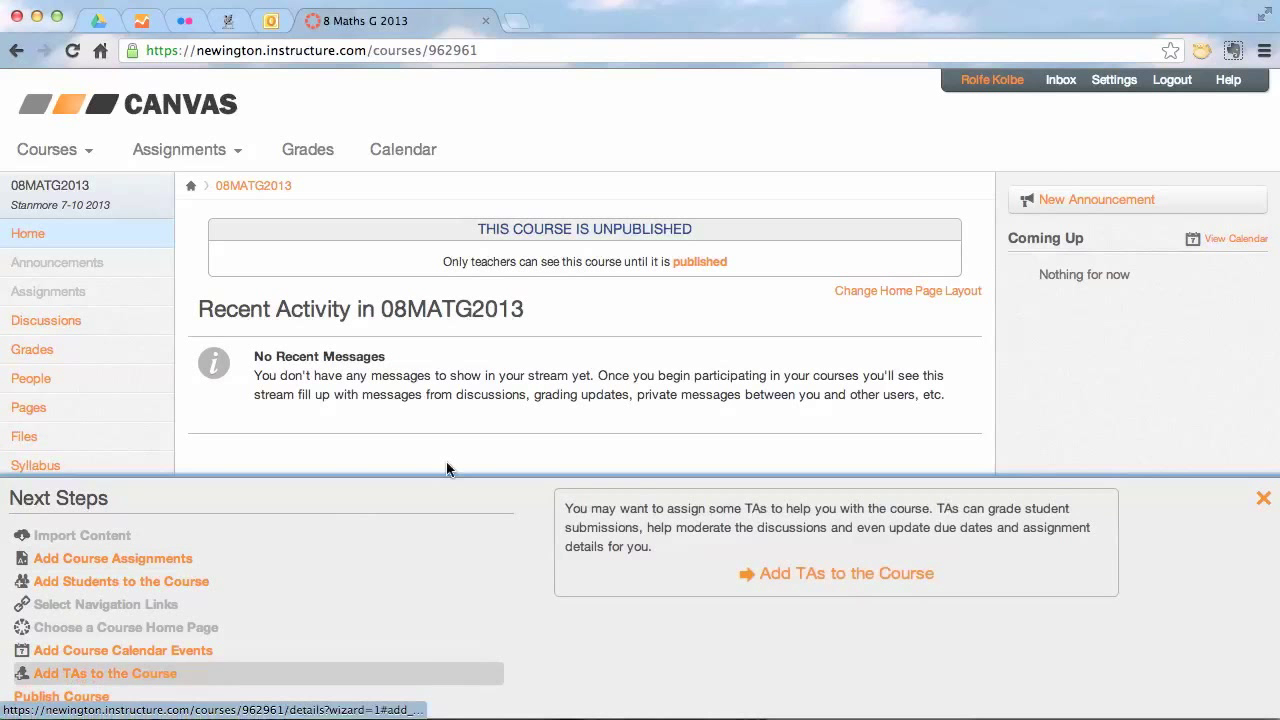
- Replace the course front page's text with a Year 8 Maths 2013 teacher heading, "Welcome to maths for 2013 WhooHoo!" and "Here is what we will be doing this year:"
click(40, 412)
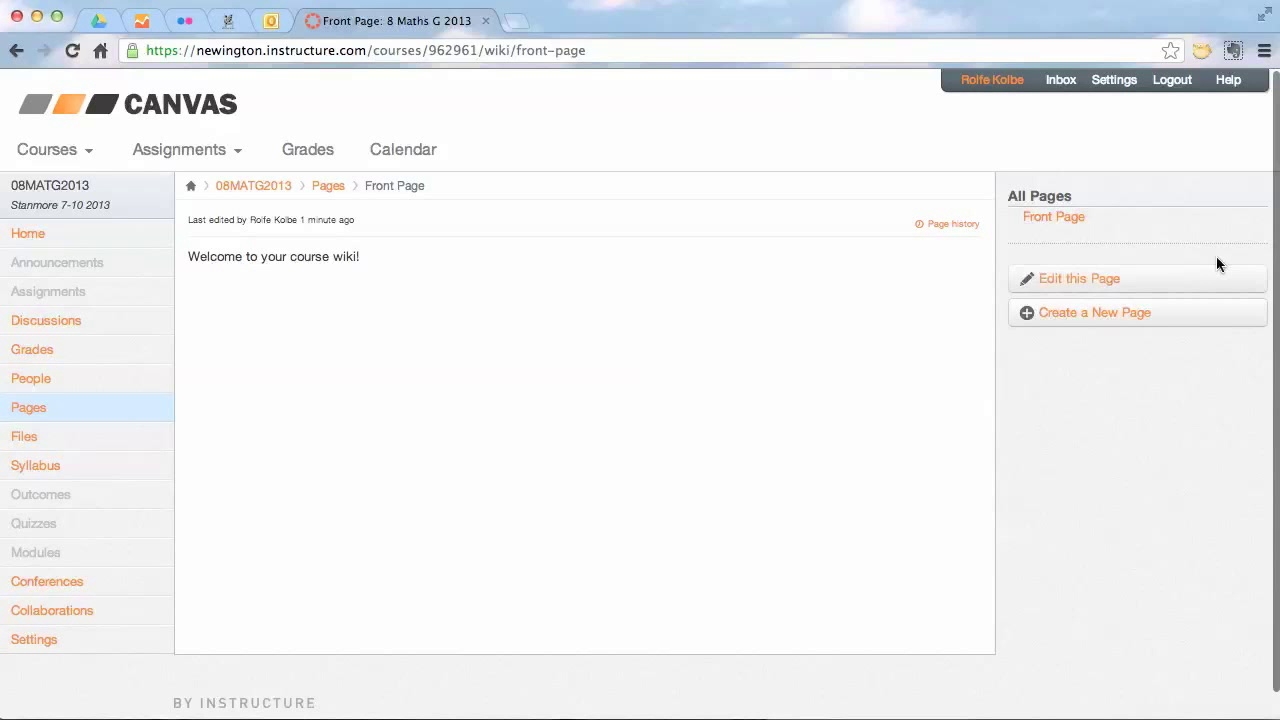
click(1103, 281)
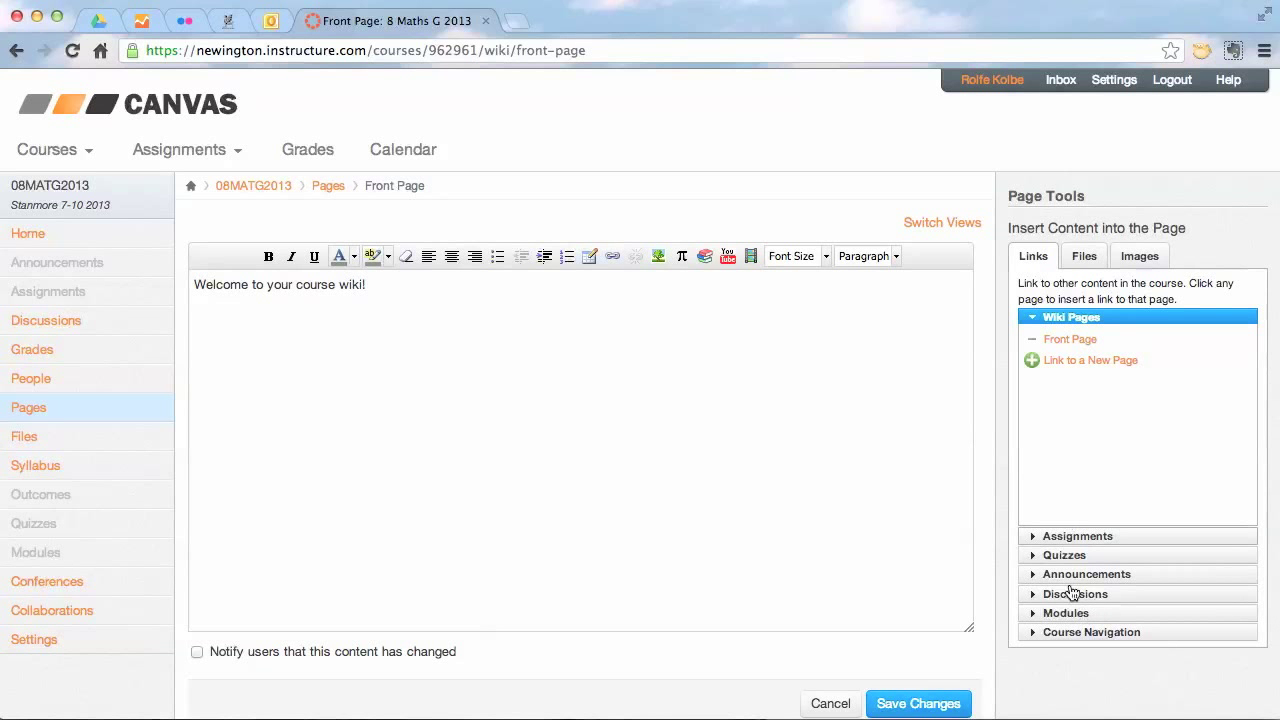
click(360, 288)
drag(360, 288, 184, 288)
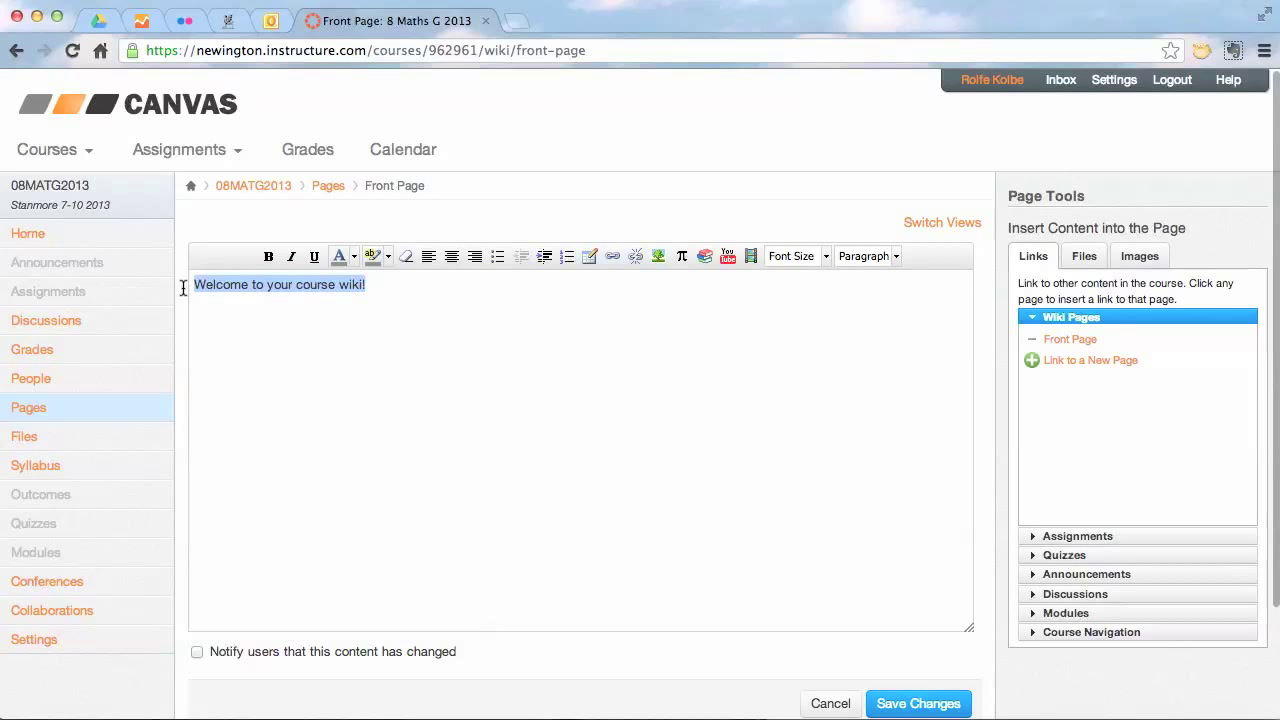
text(Year 8 Maths 2013: Mr Kolbe  Welcome to maths for 2013 WhooHoo!  Here is what we will be doing this year:)
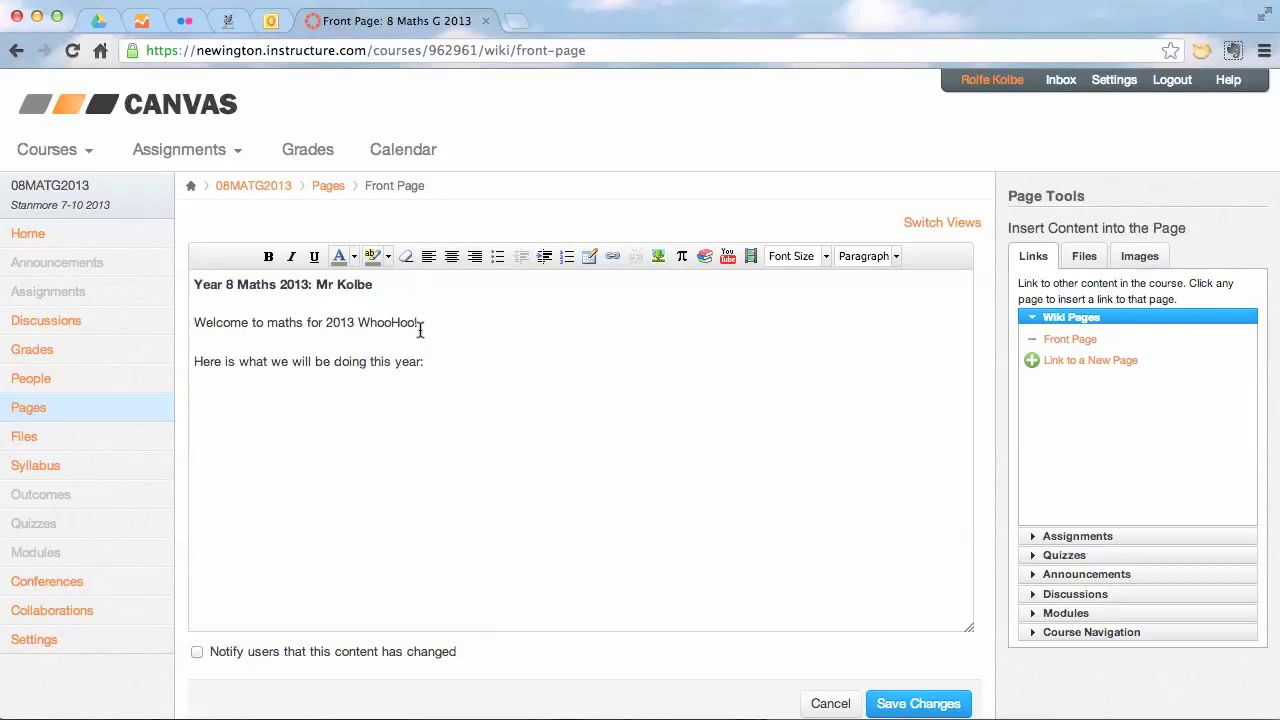
- Embed the course image MathsStrip__stockexchange-1024x74.jpg between the page heading and the welcome line
key(super+Left)
key(Return)
click(401, 304)
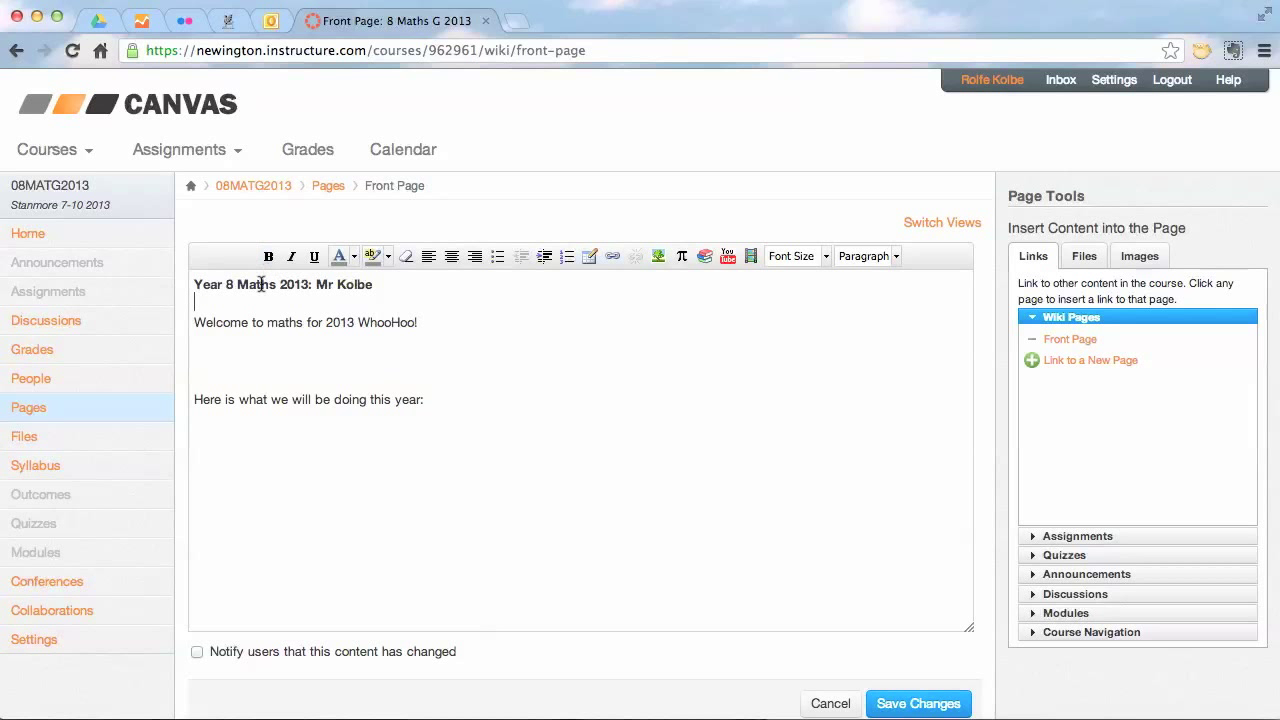
click(1142, 255)
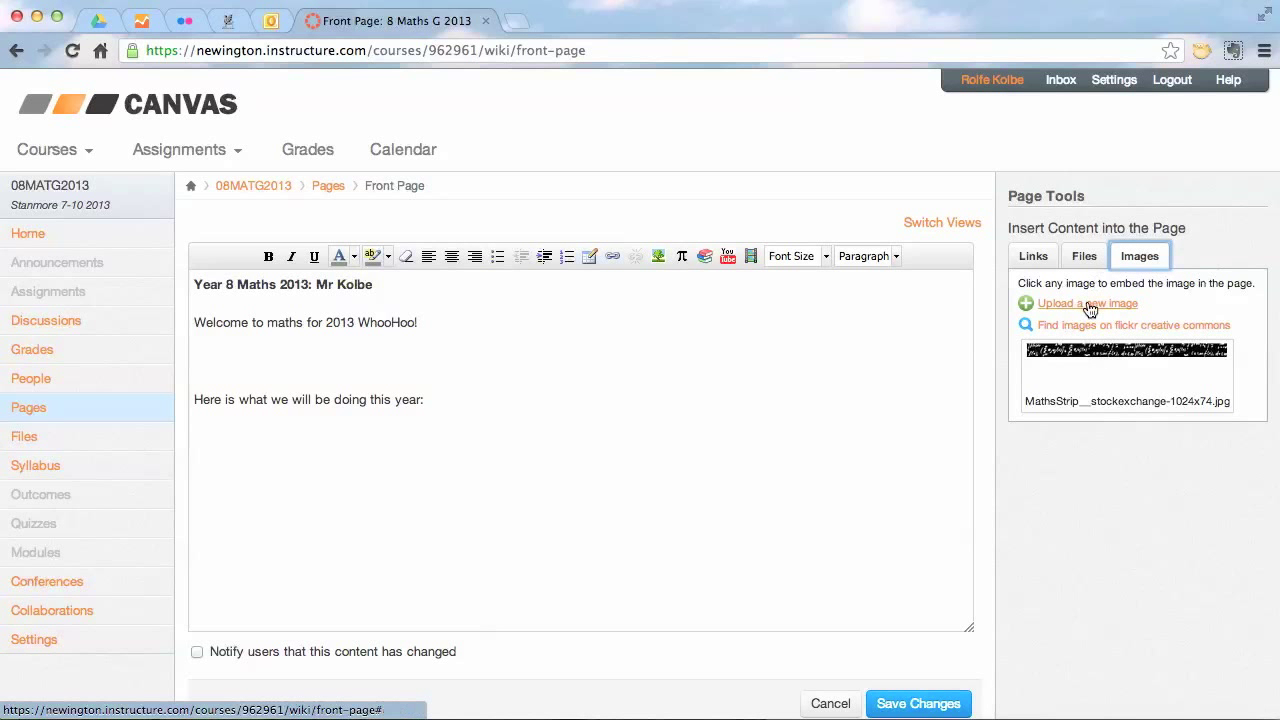
click(1115, 366)
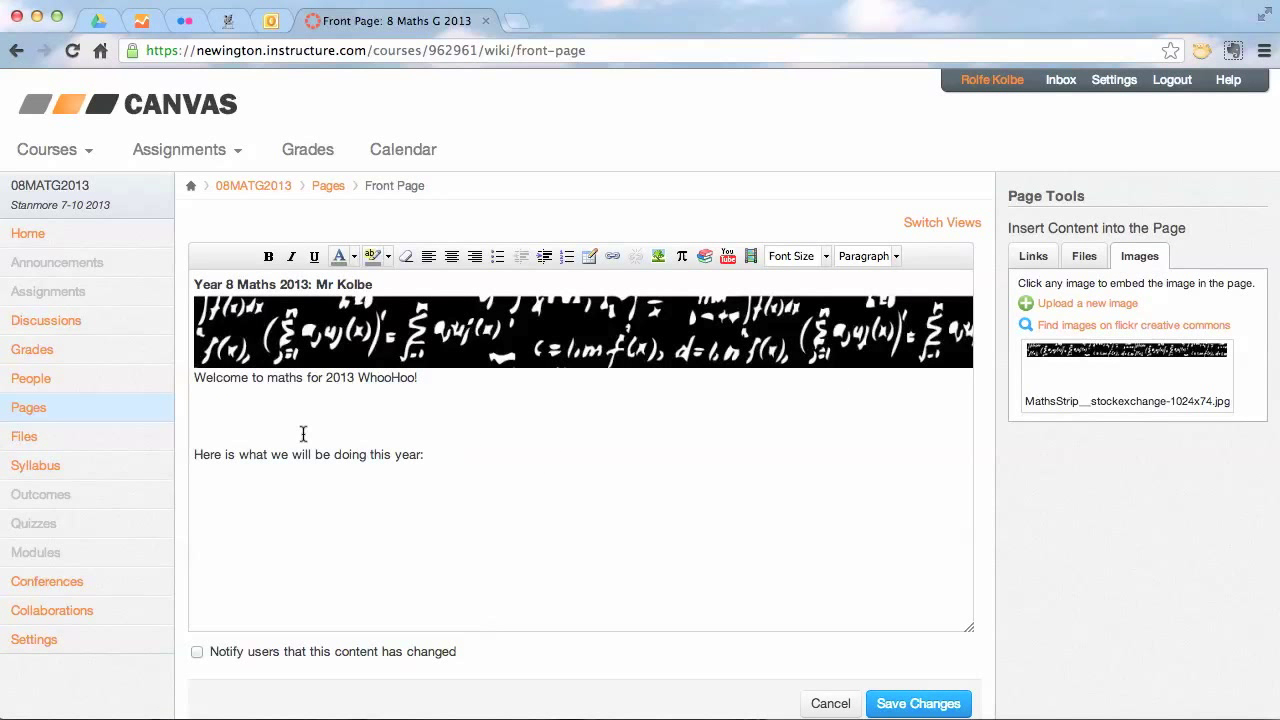
- Remove the extra blank line above "Here is what we will be doing this year:" and save the front page
key(Home)
key(BackSpace)
key(BackSpace)
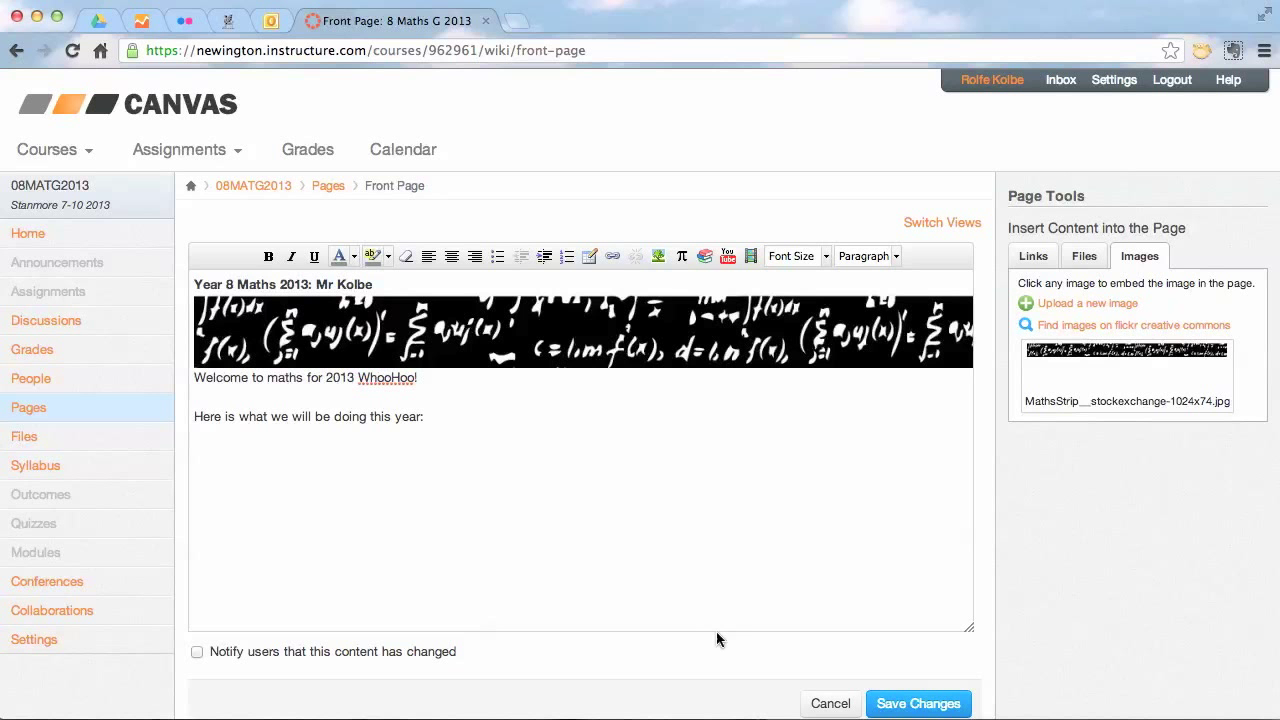
click(928, 708)
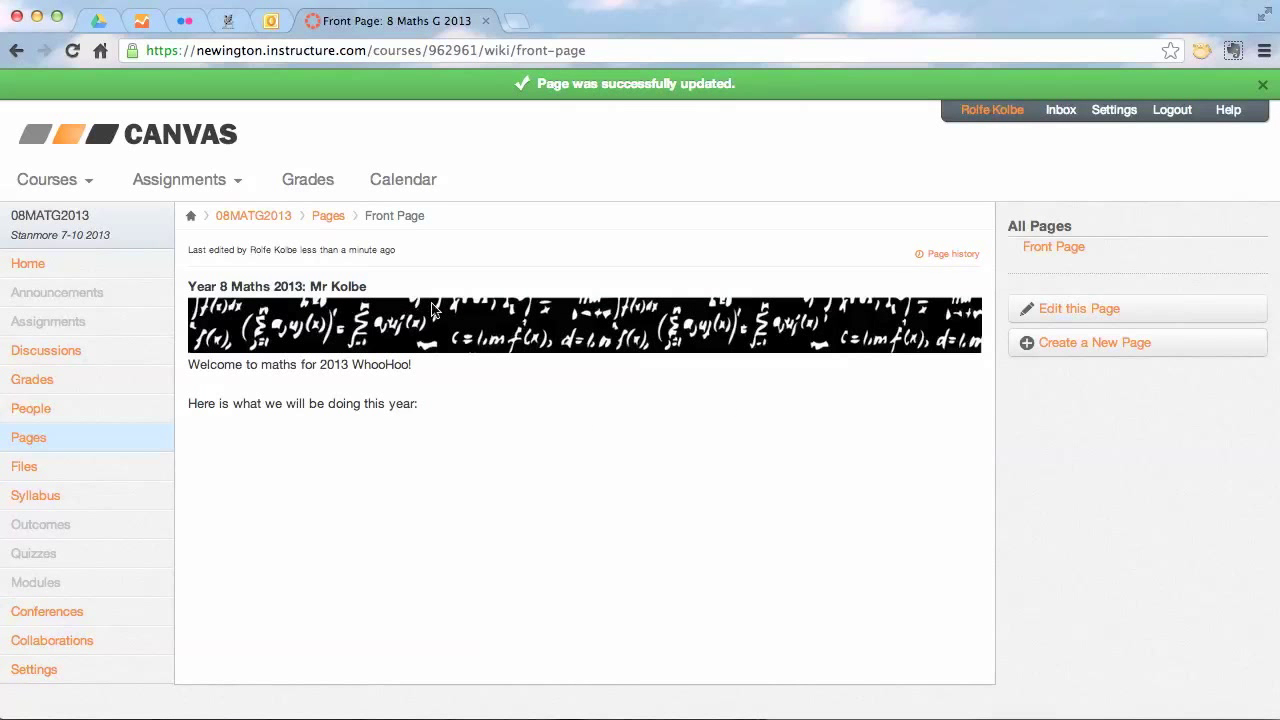
- Set the course home page layout to "a Page I'll Design Myself" and apply it
click(47, 267)
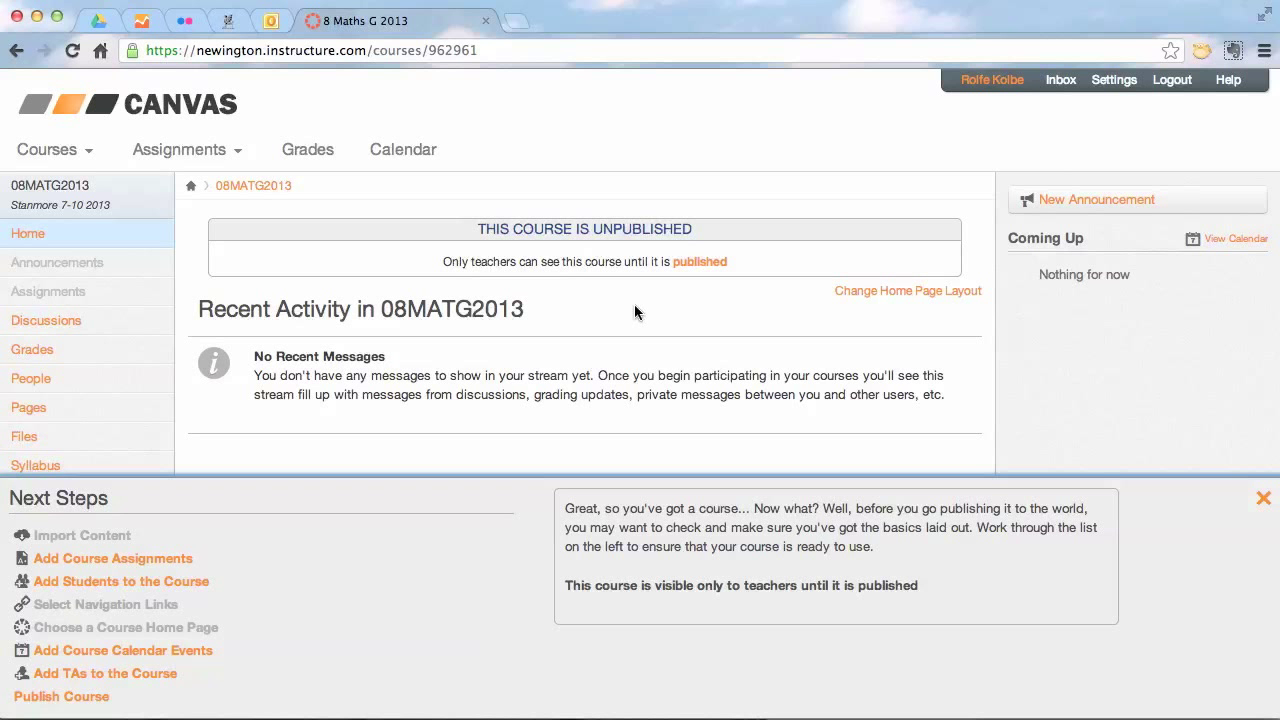
click(930, 293)
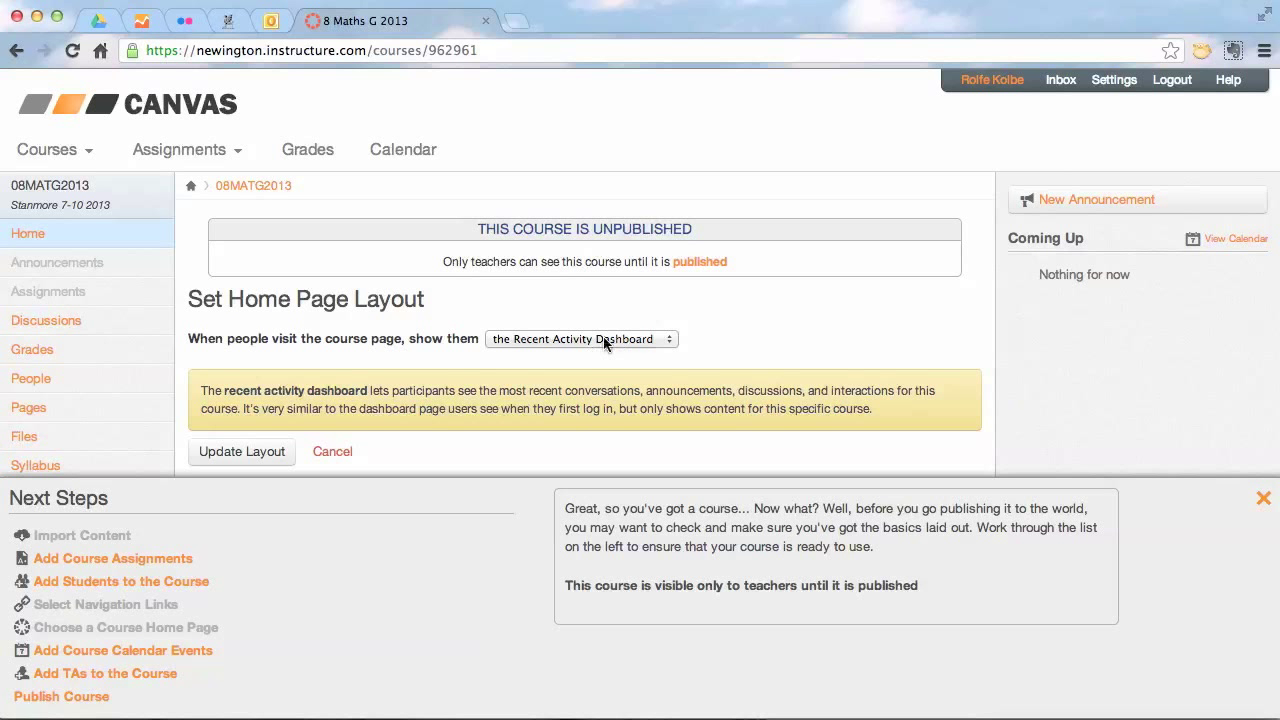
click(666, 338)
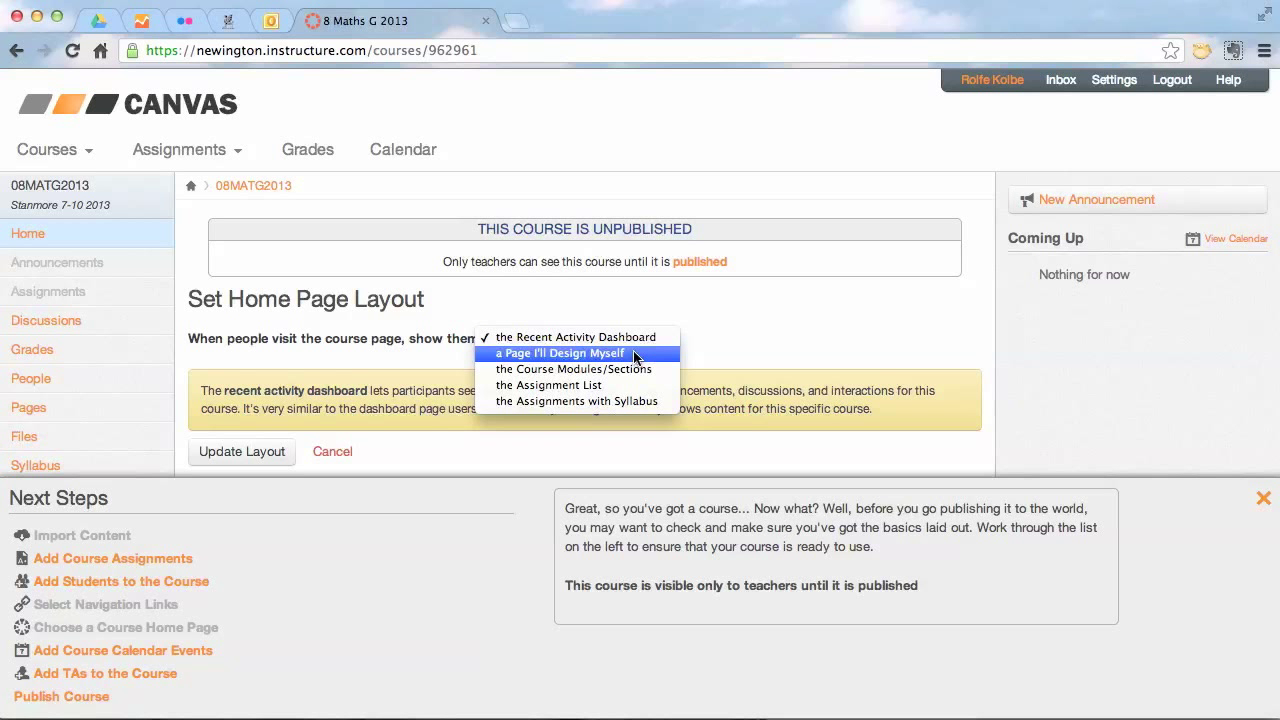
click(636, 355)
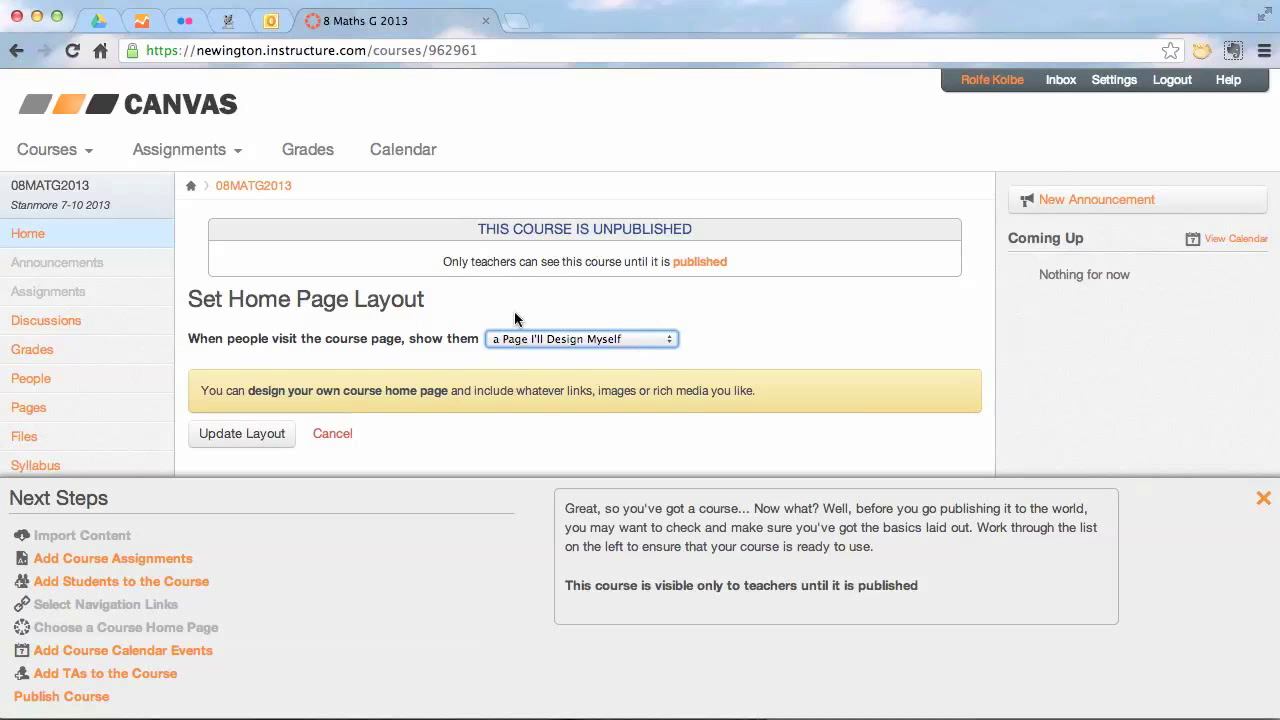
click(267, 443)
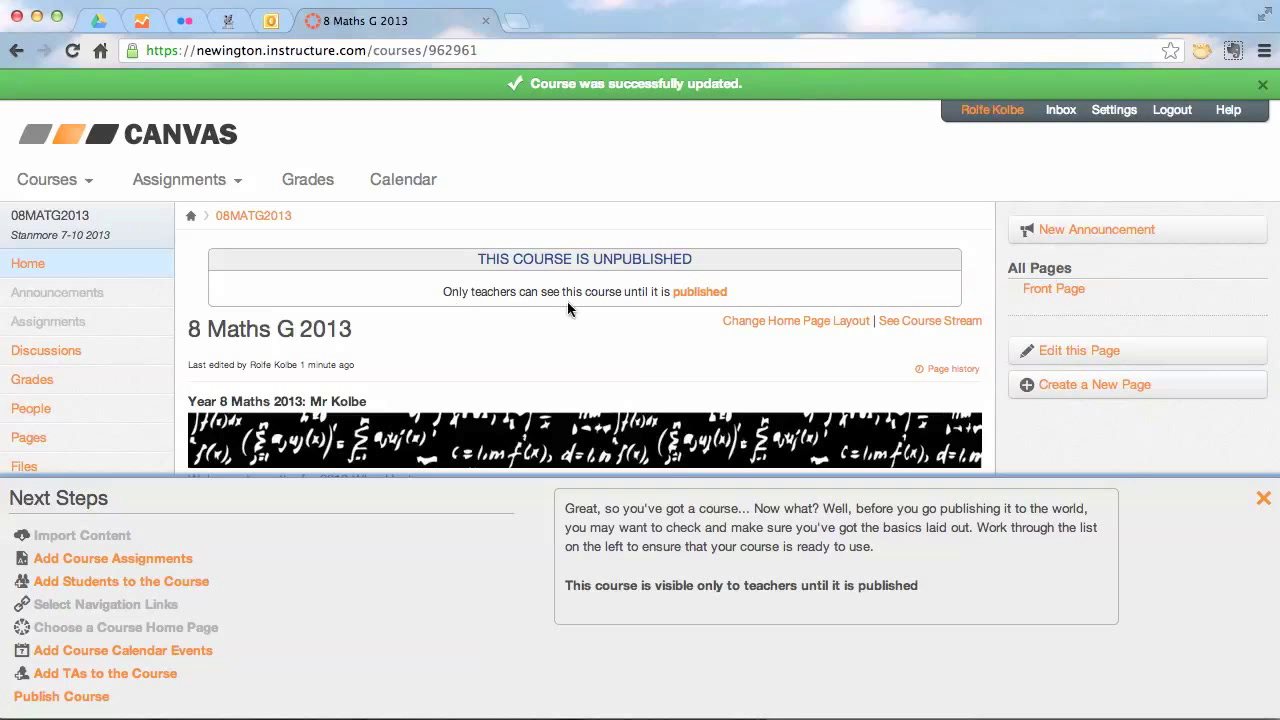
- Publish the 8 Maths G 2013 course
click(699, 295)
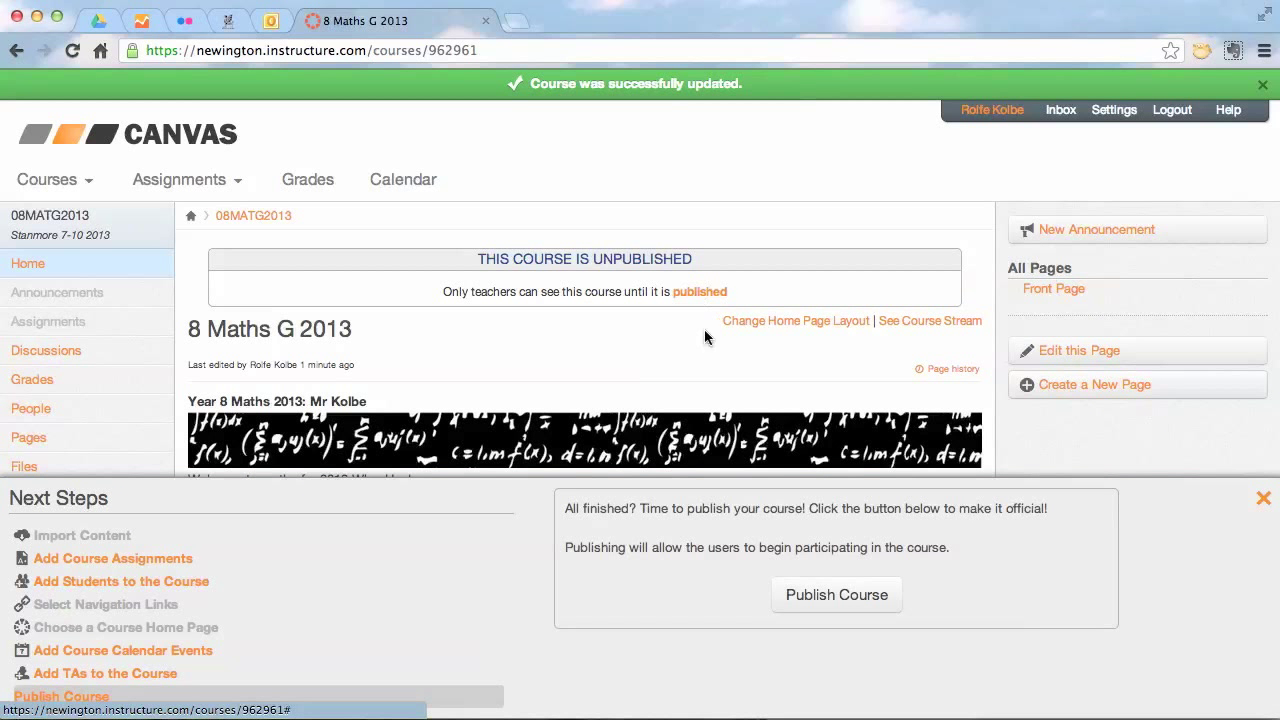
click(846, 596)
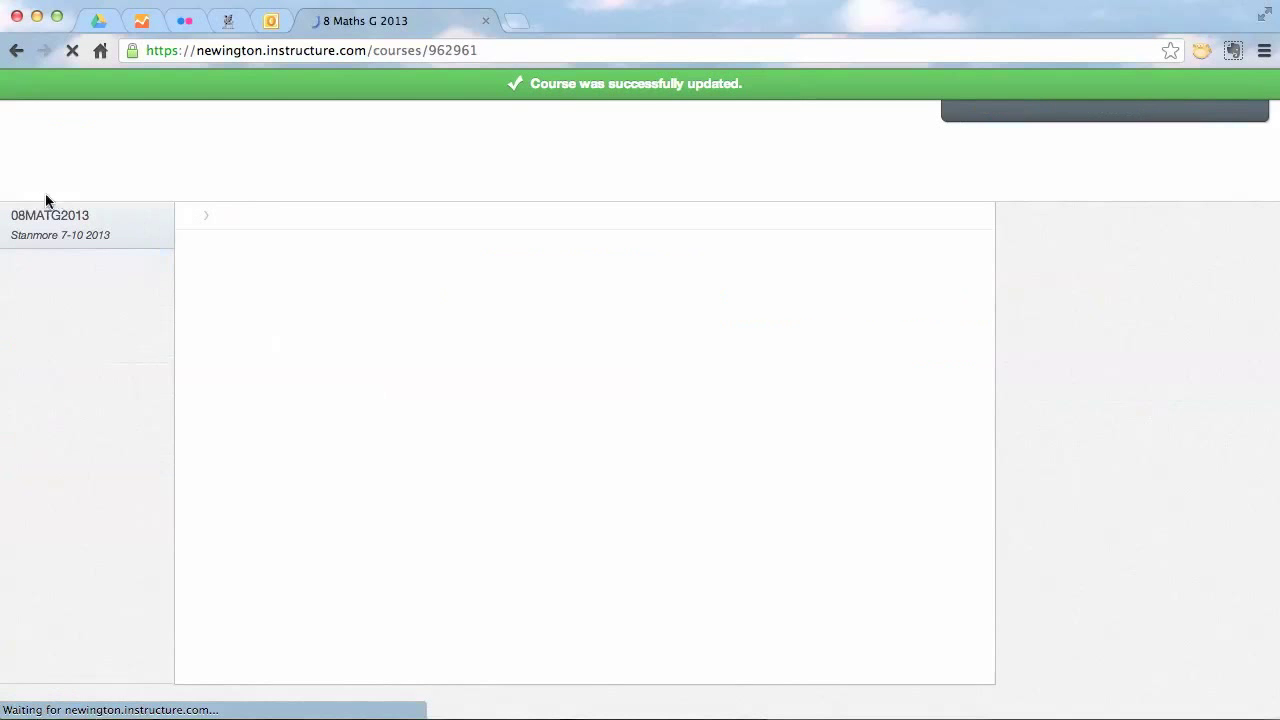
click(47, 180)
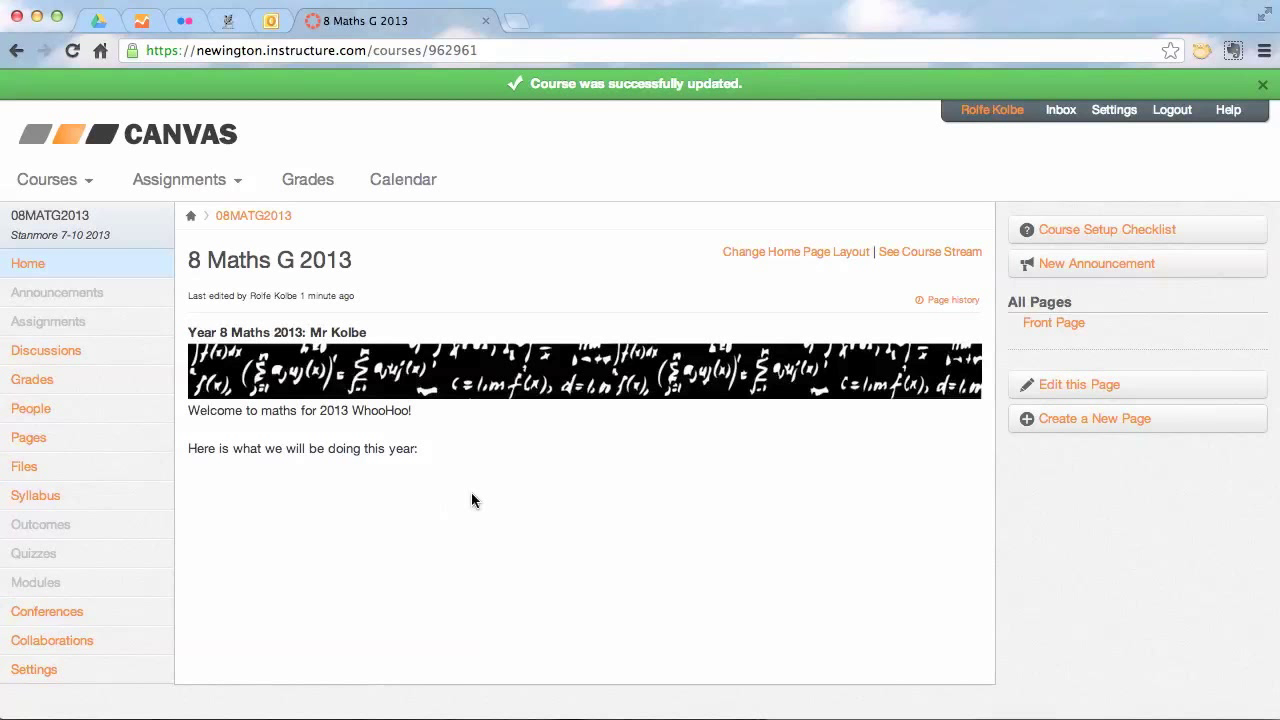
- Create a new course page titled "Algebra" and enter "Algebra page:" as its content
click(1100, 421)
text(Algebra)
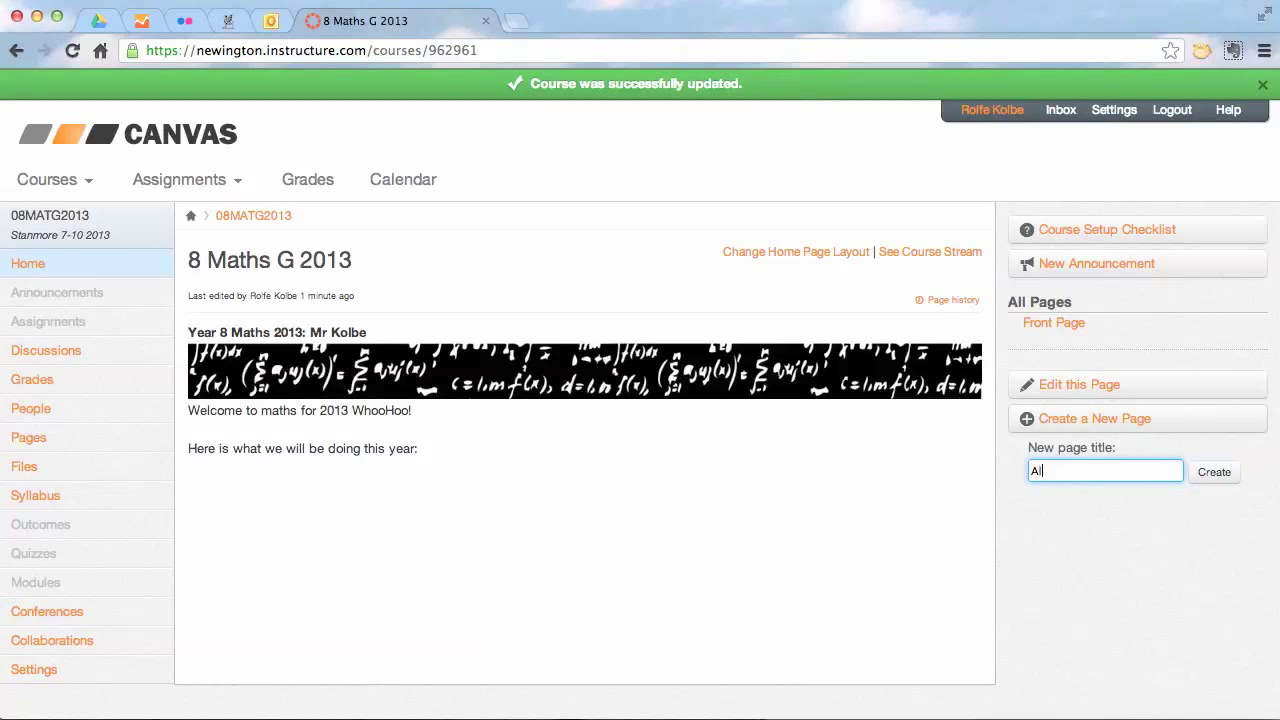
click(1231, 473)
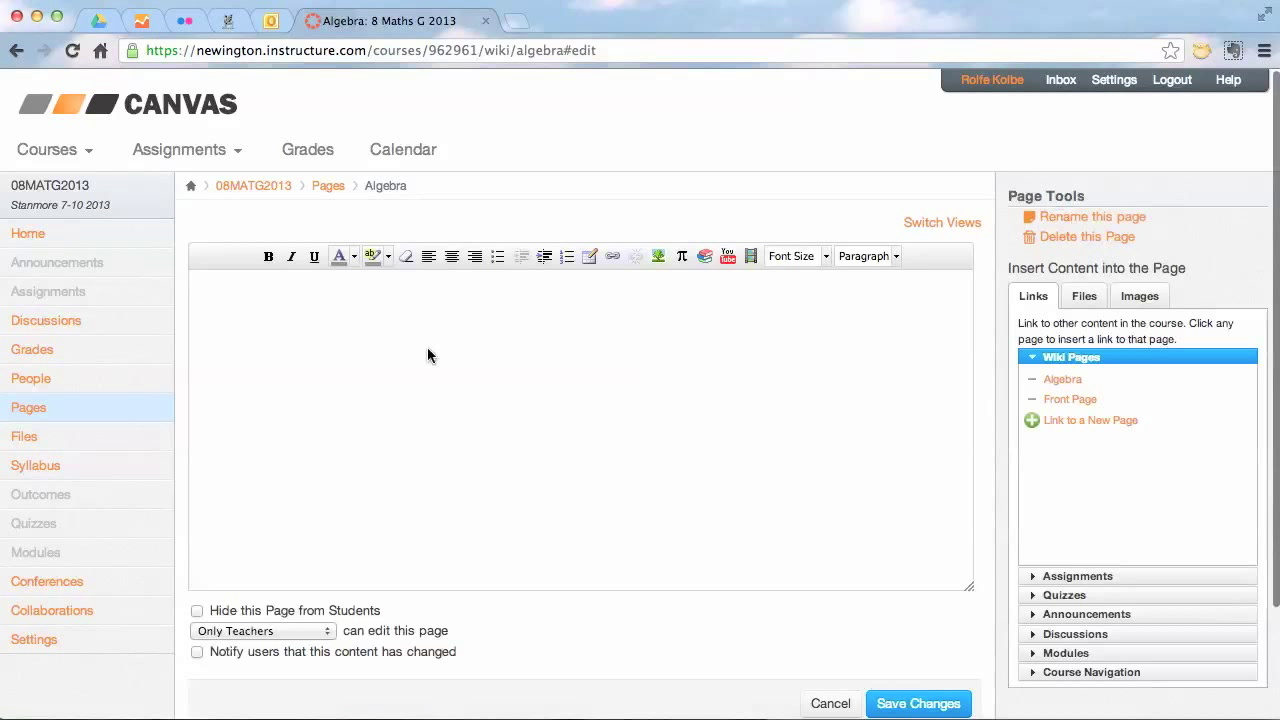
click(315, 302)
text(A)
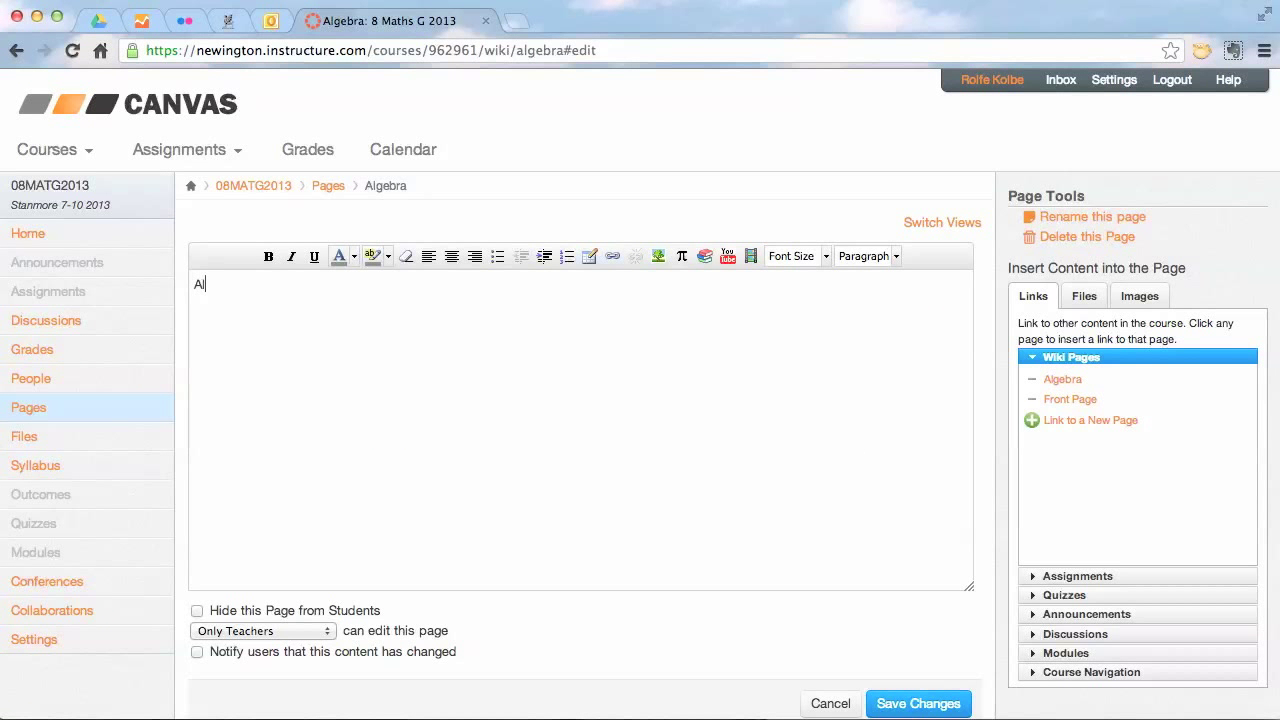
text(lgebra page:)
- Allow Teacher and Students to edit the Algebra page and save it
click(328, 635)
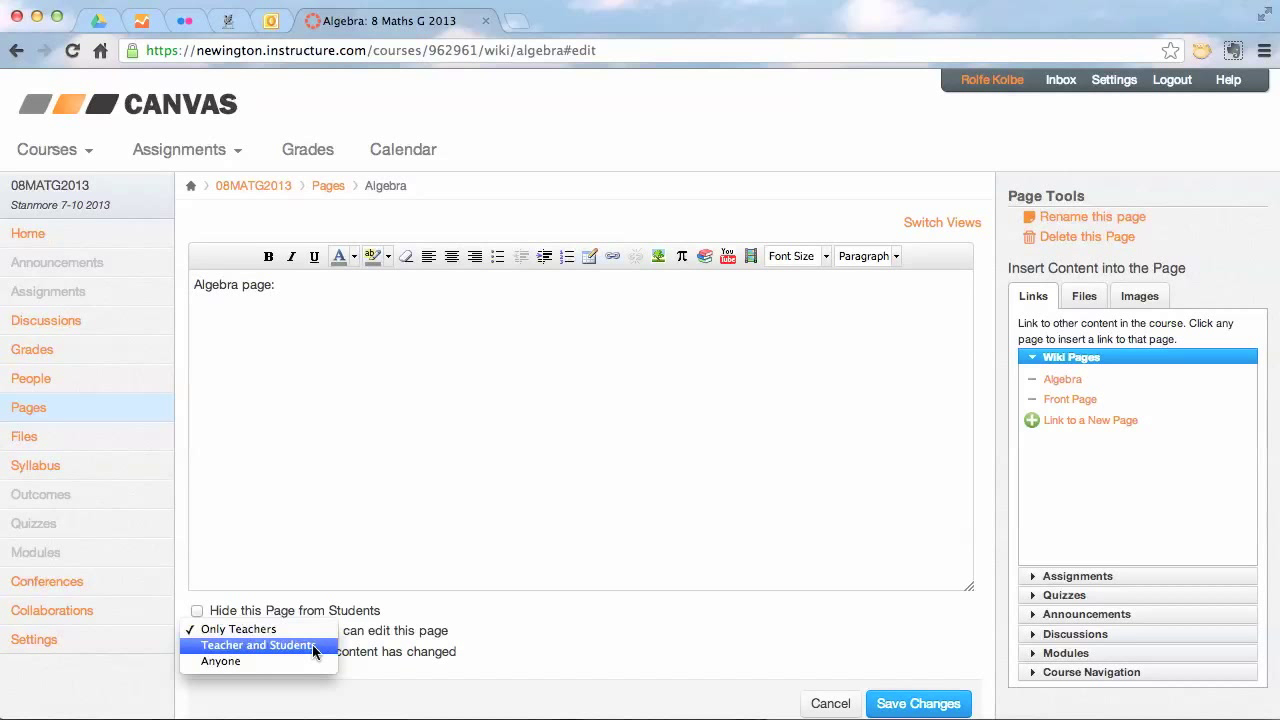
click(312, 648)
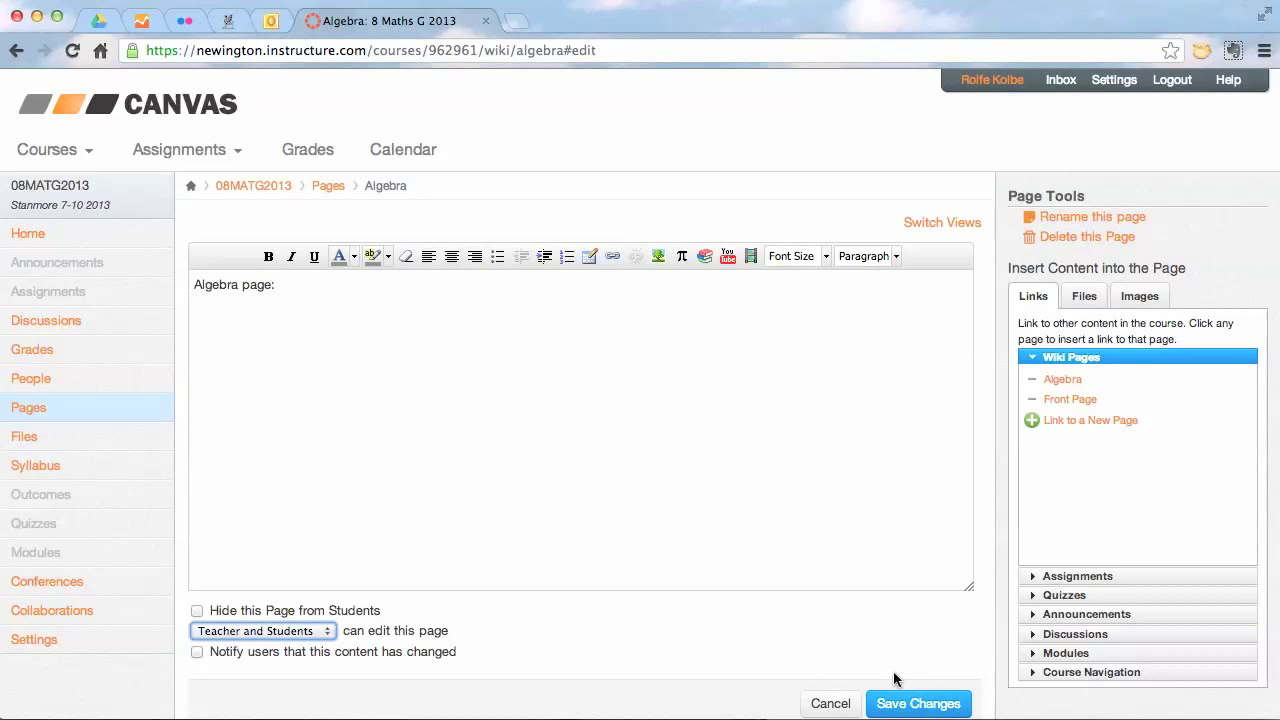
click(914, 704)
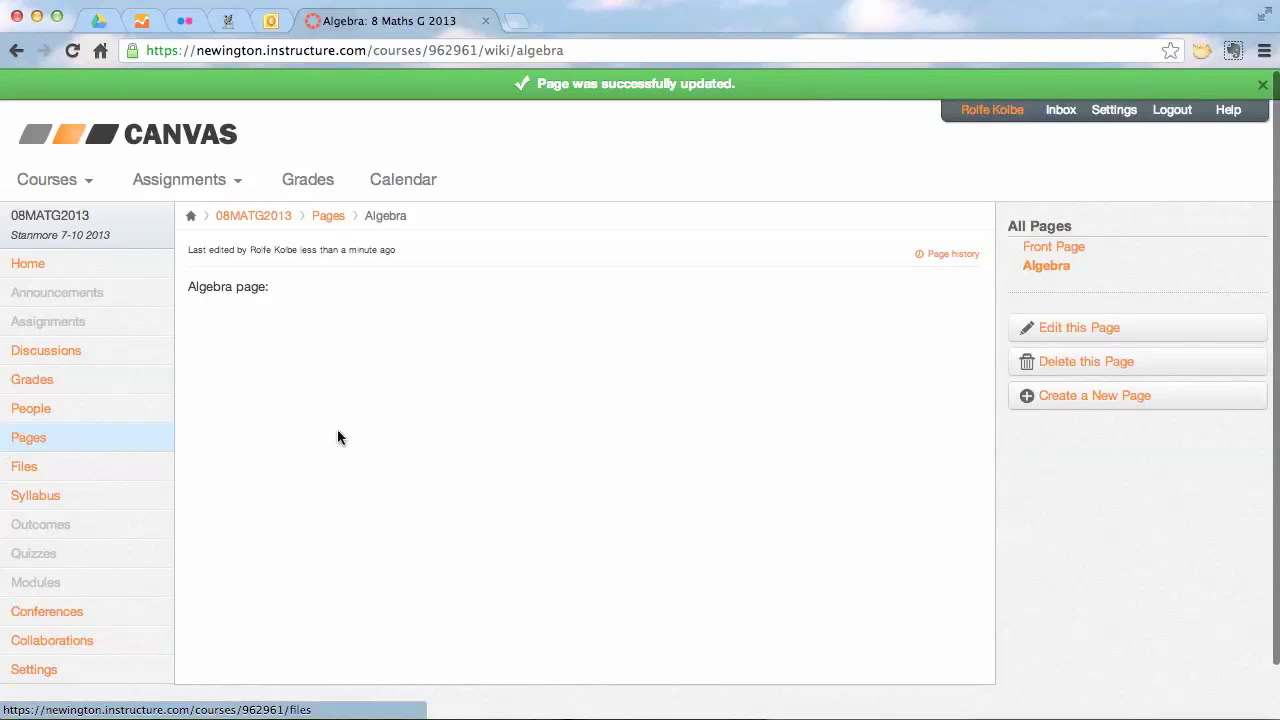
- Insert a link to the Algebra page below "Here is what we will be doing this year:" on the front page and save
click(40, 440)
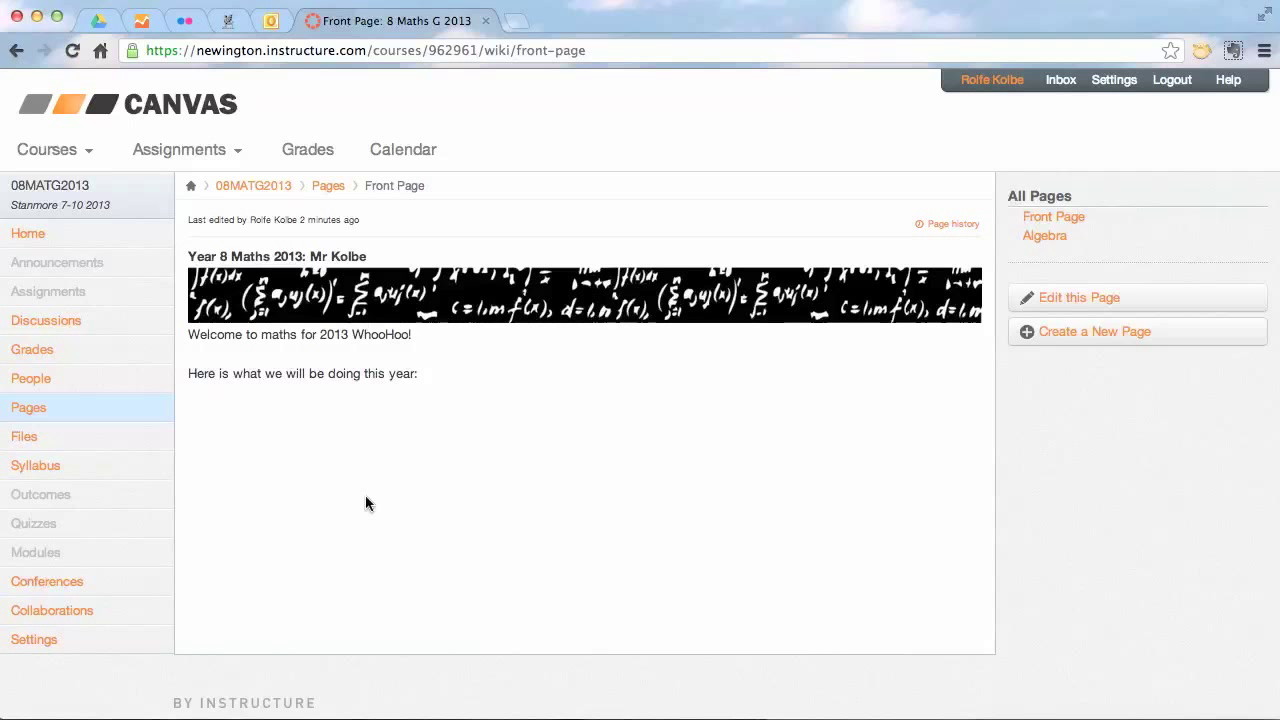
click(1088, 300)
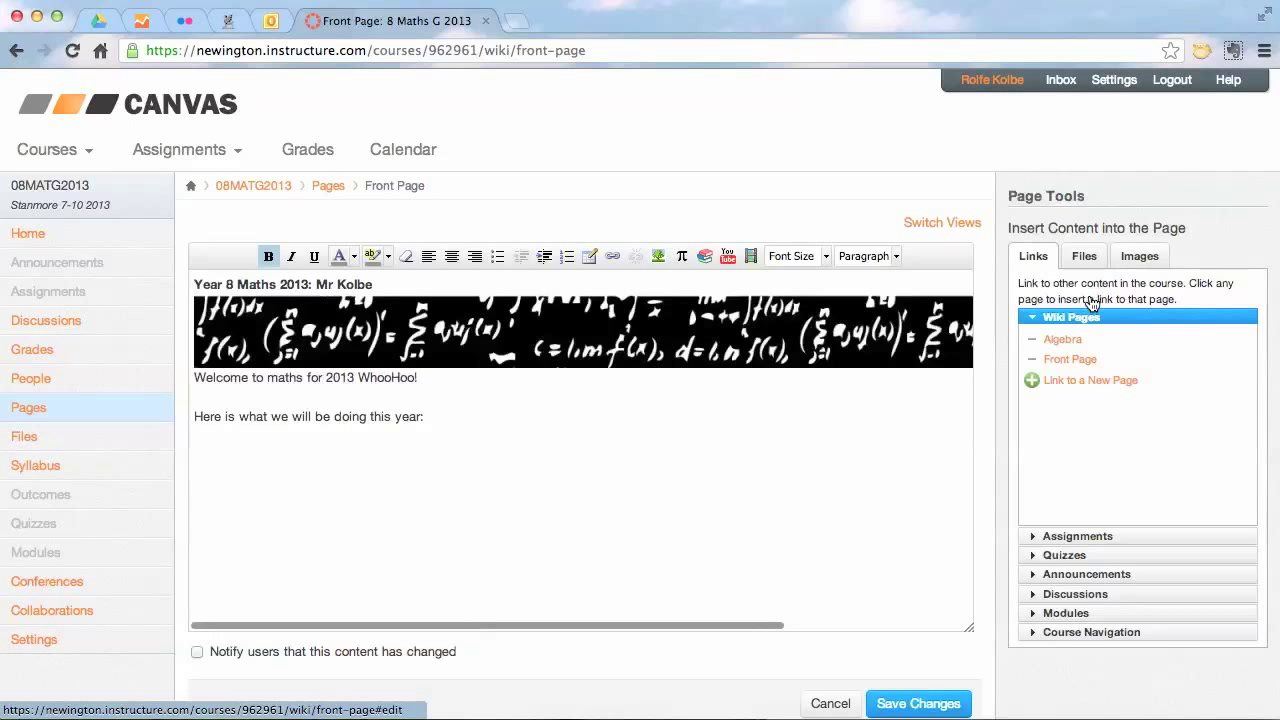
click(485, 420)
key(Return)
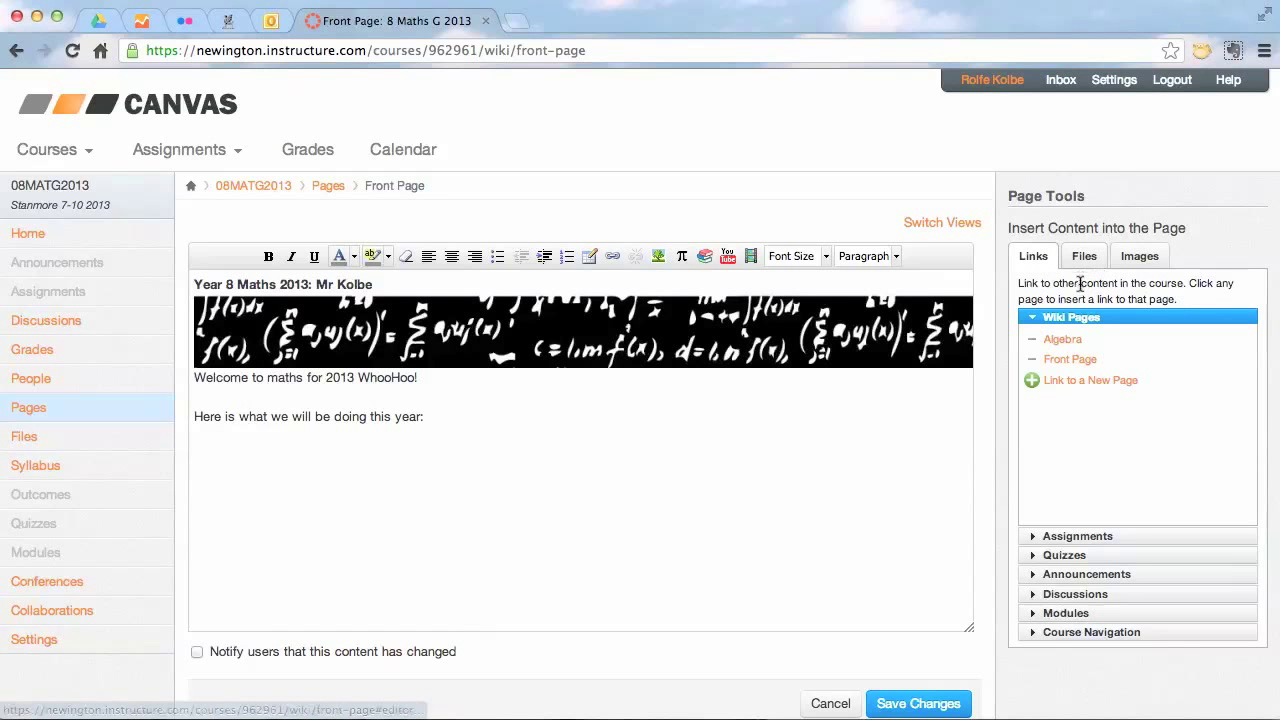
click(1062, 342)
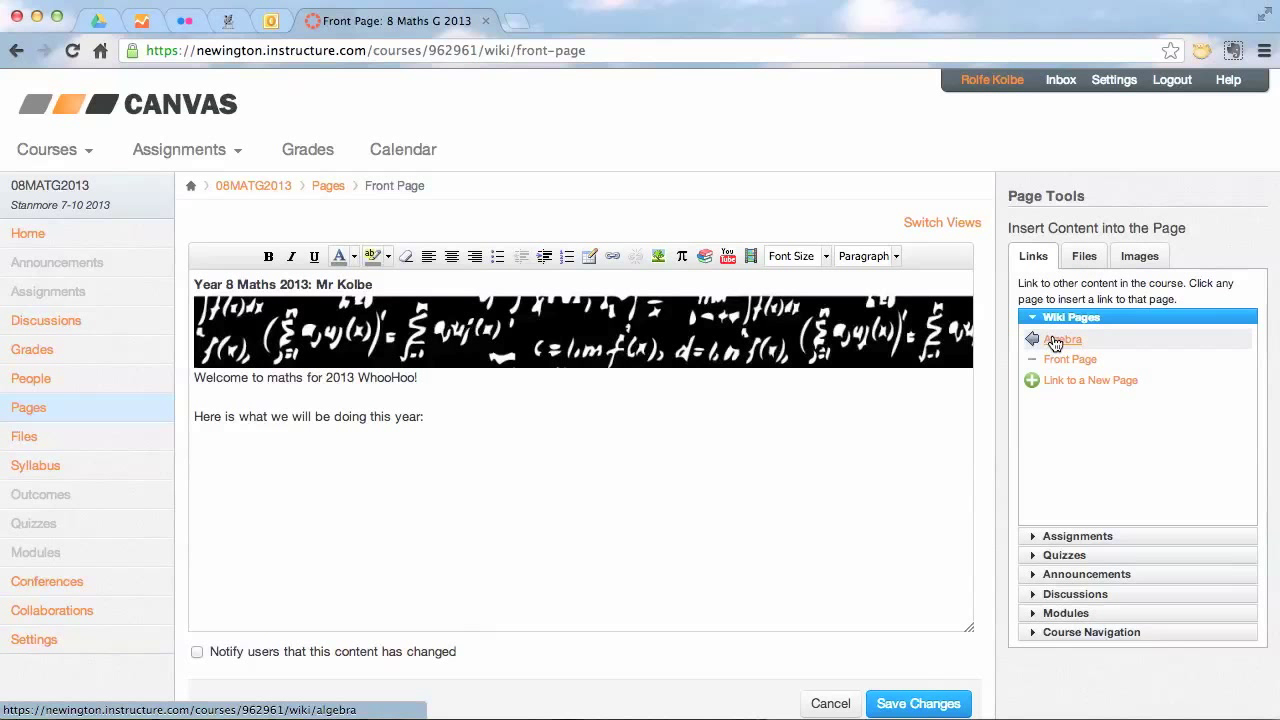
click(1057, 342)
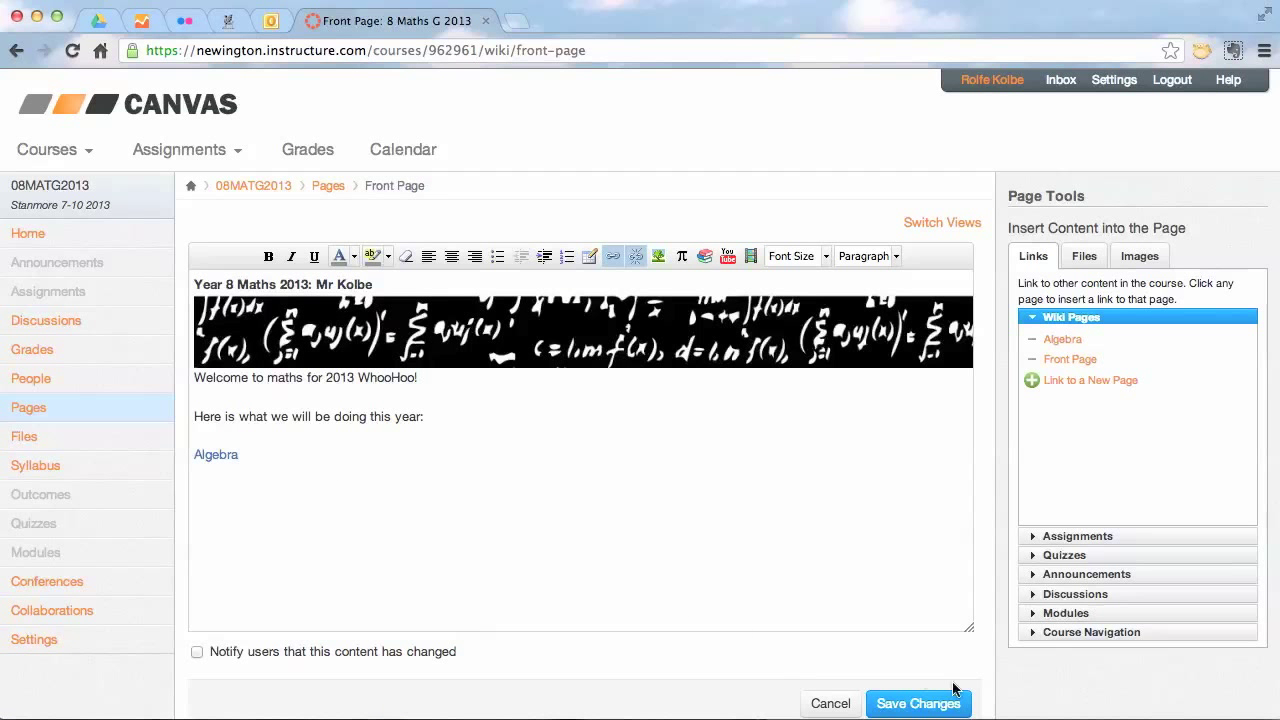
click(930, 704)
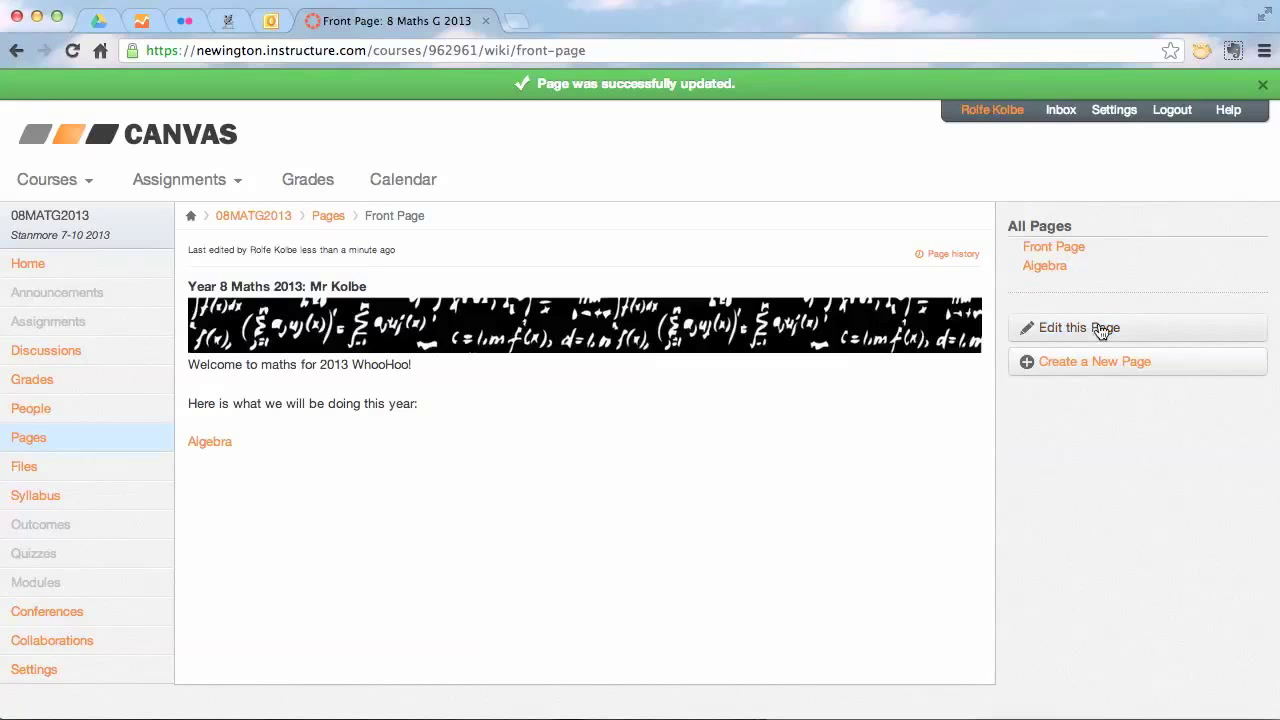
- Test the Algebra link on the front page and return to the front page
click(213, 444)
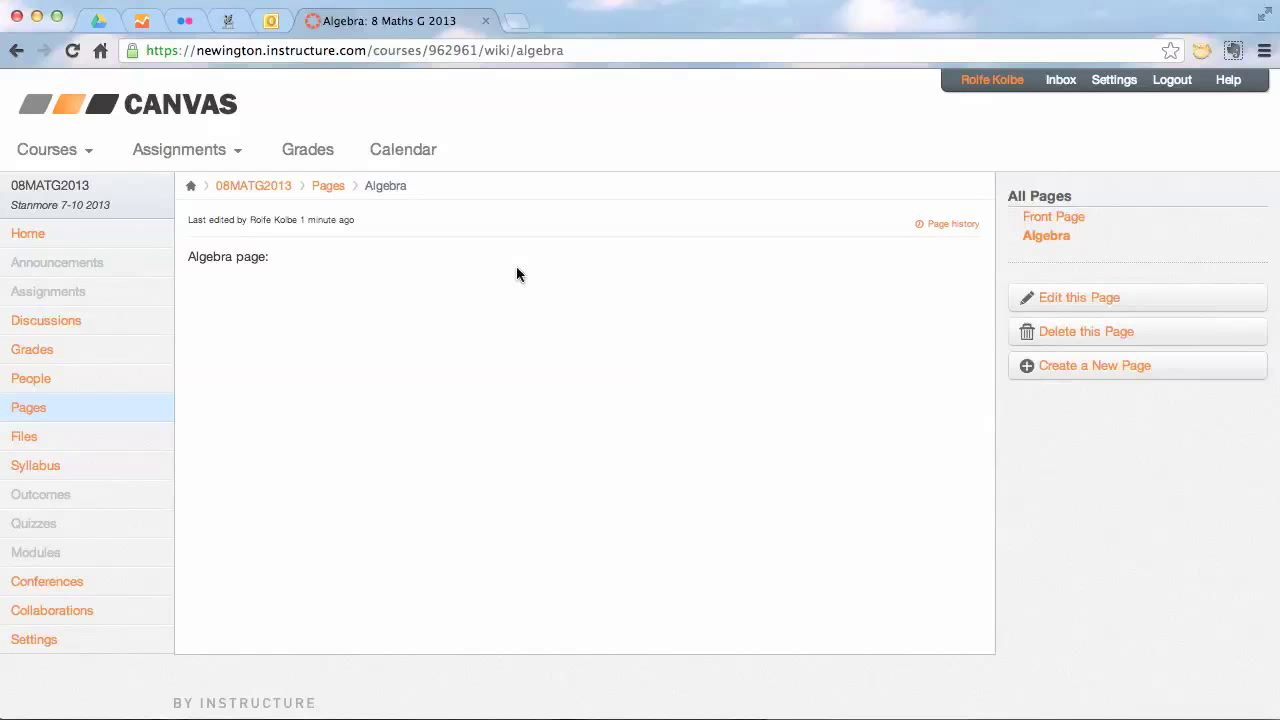
click(1066, 223)
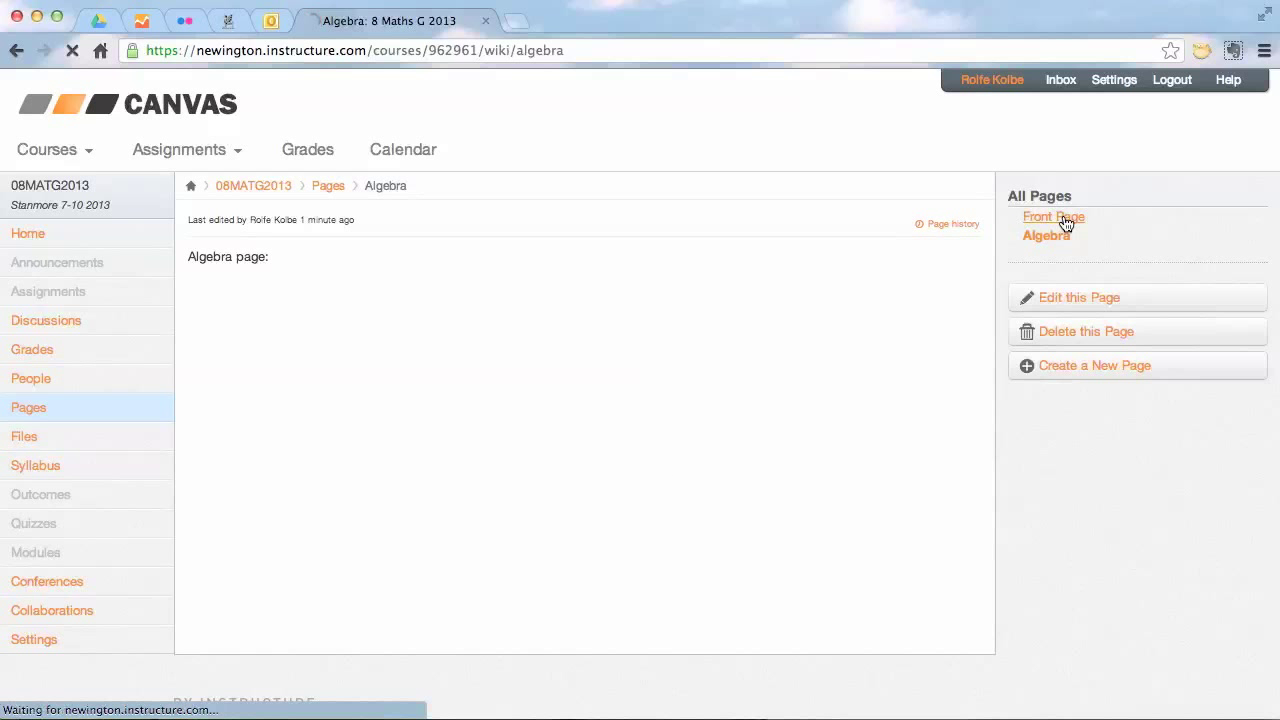